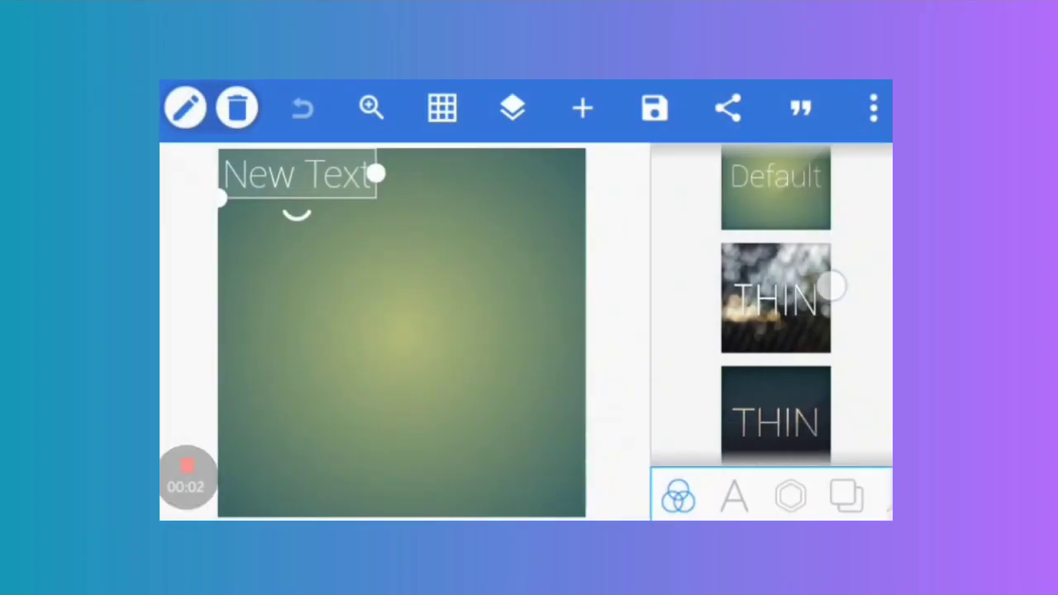
pyautogui.scroll(-5, 852, 248)
pyautogui.scroll(-8, 851, 289)
pyautogui.scroll(-6, 835, 330)
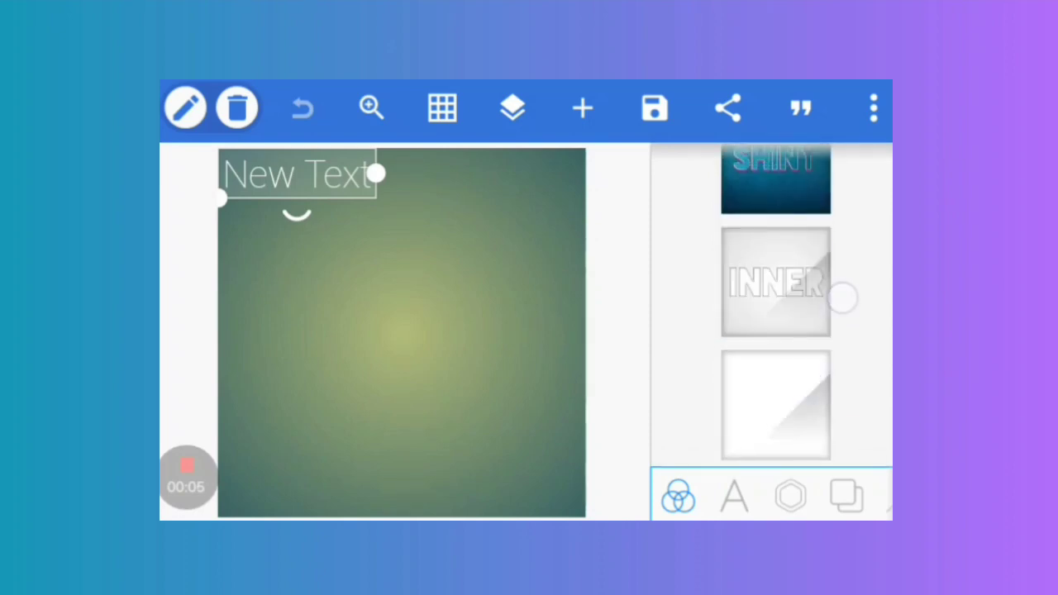
pyautogui.scroll(10, 818, 331)
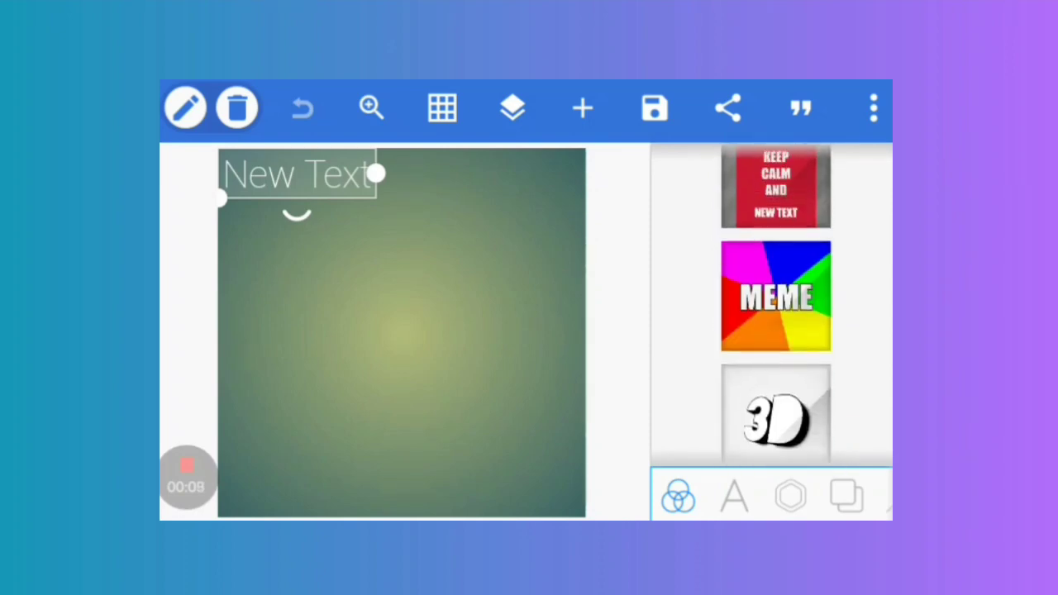
# Centre the New Text box, check the layers list, and load the bold 3D template
pyautogui.moveTo(298, 175)
pyautogui.mouseDown()
pyautogui.moveTo(345, 274)
pyautogui.moveTo(421, 340)
pyautogui.mouseUp()
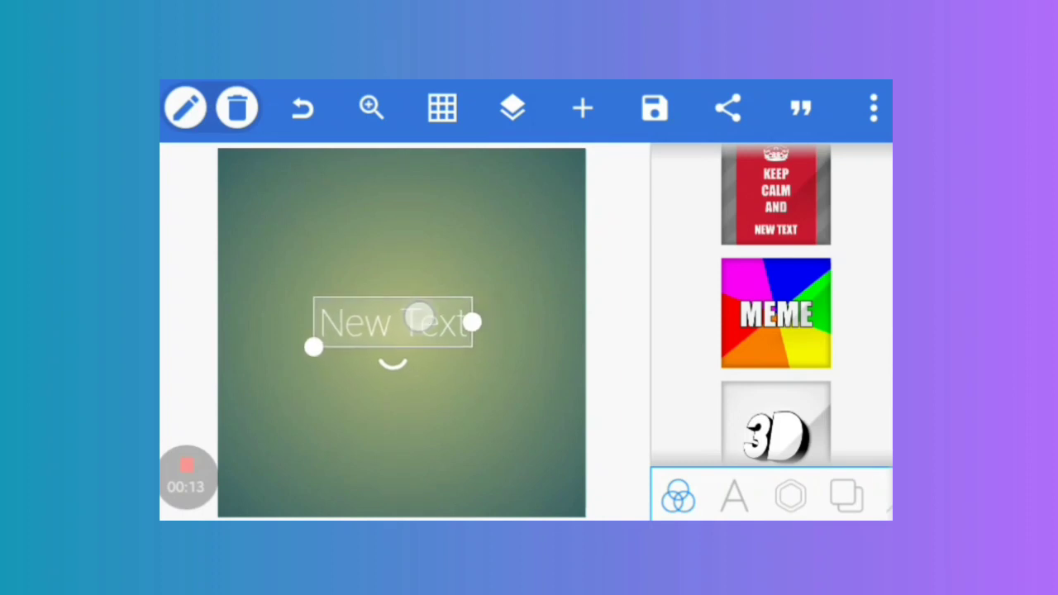
pyautogui.click(420, 318)
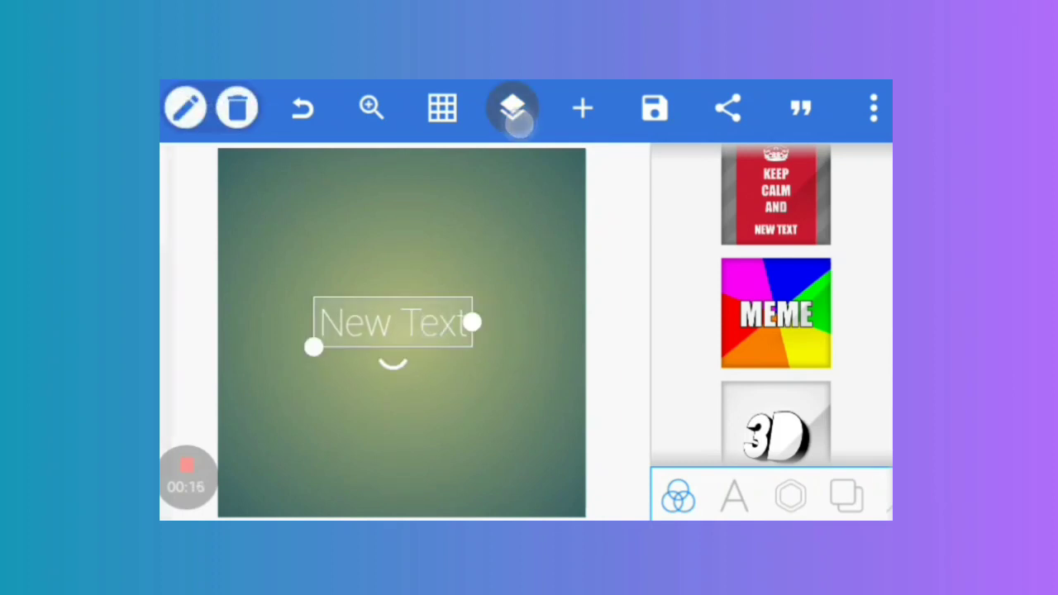
pyautogui.click(514, 109)
pyautogui.click(522, 274)
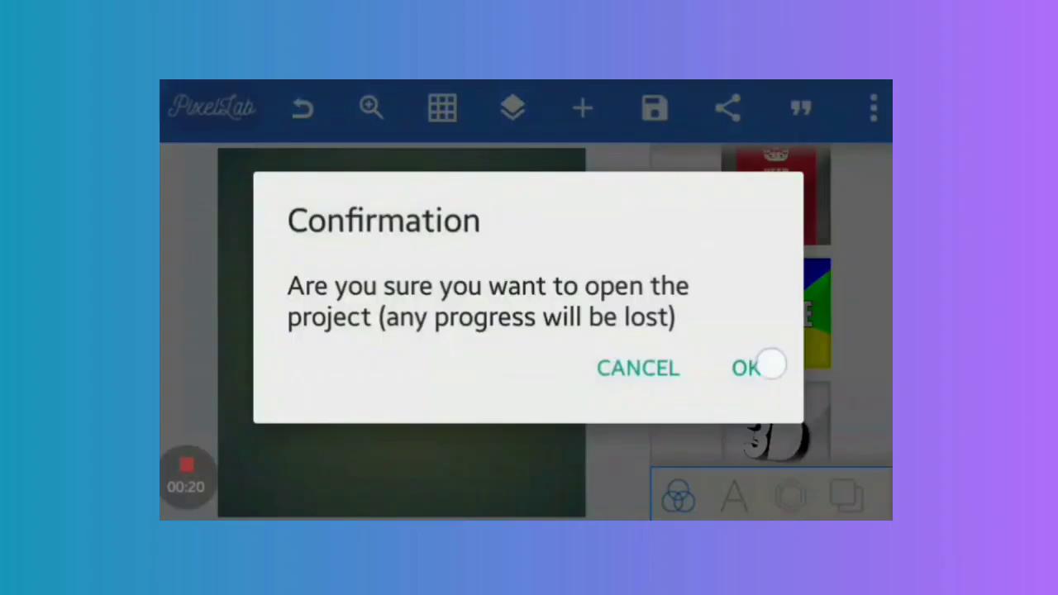
pyautogui.click(747, 366)
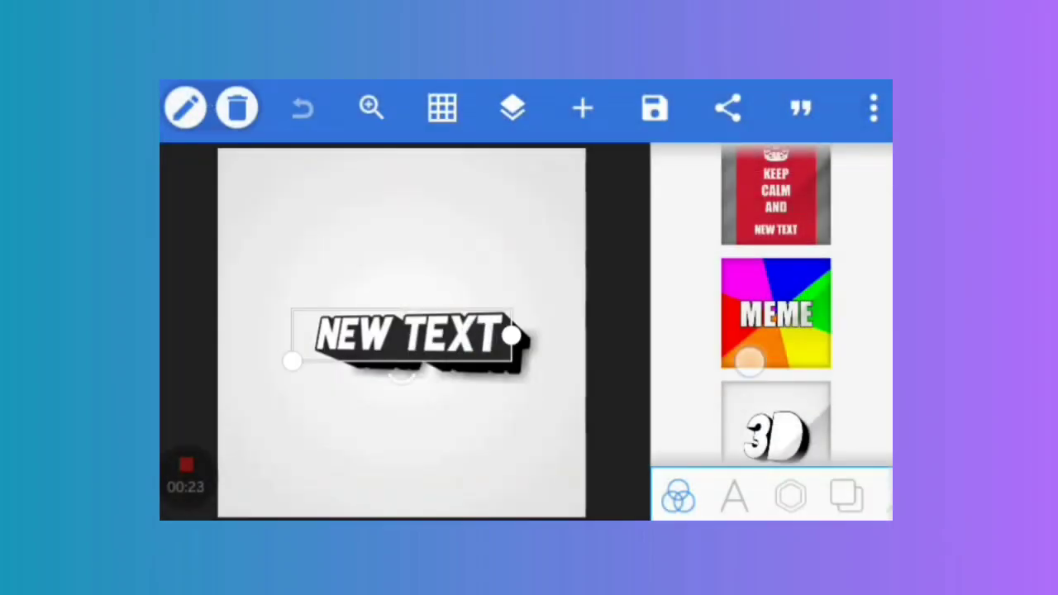
pyautogui.scroll(-3, 777, 330)
pyautogui.scroll(-2, 777, 331)
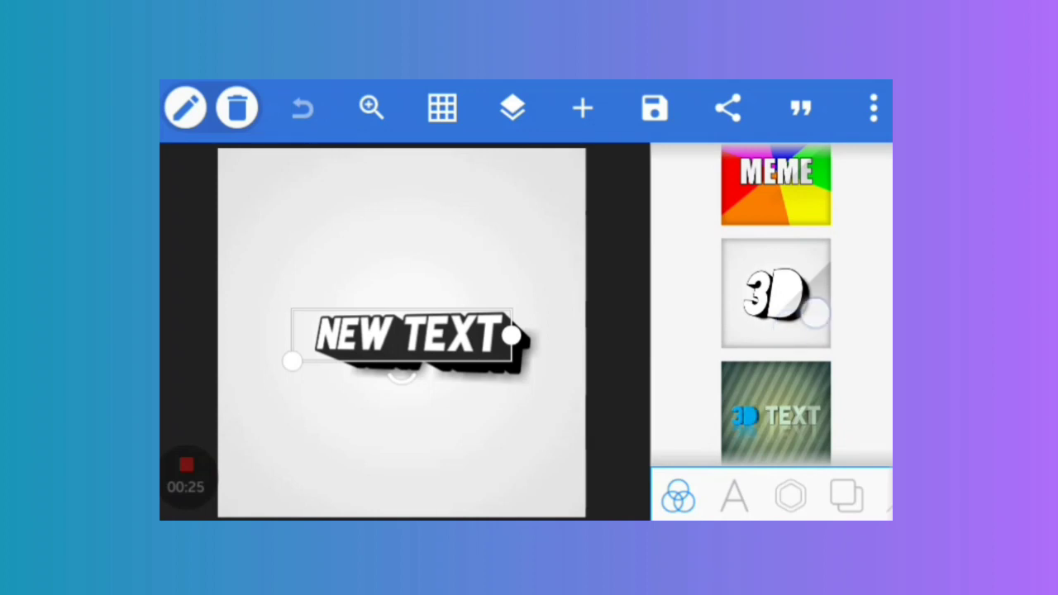
pyautogui.scroll(-3, 777, 330)
# Try the embossed and OLD styles, settle on SHINY, and move NEW TEXT lower
pyautogui.click(777, 389)
pyautogui.scroll(-3, 776, 330)
pyautogui.scroll(-2, 777, 331)
pyautogui.click(777, 198)
pyautogui.scroll(-2, 777, 331)
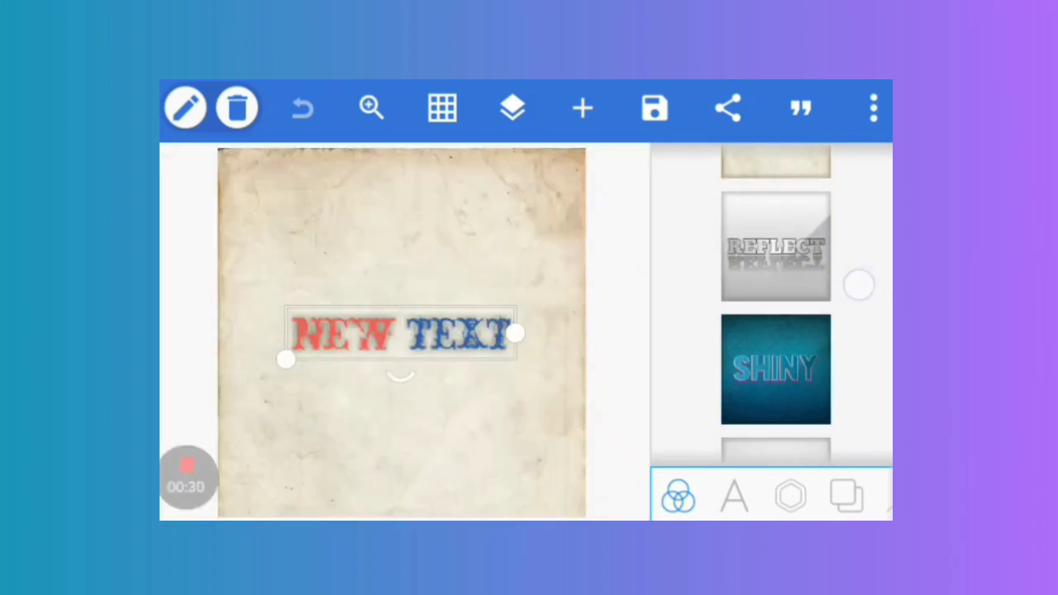
pyautogui.scroll(-2, 776, 330)
pyautogui.click(777, 297)
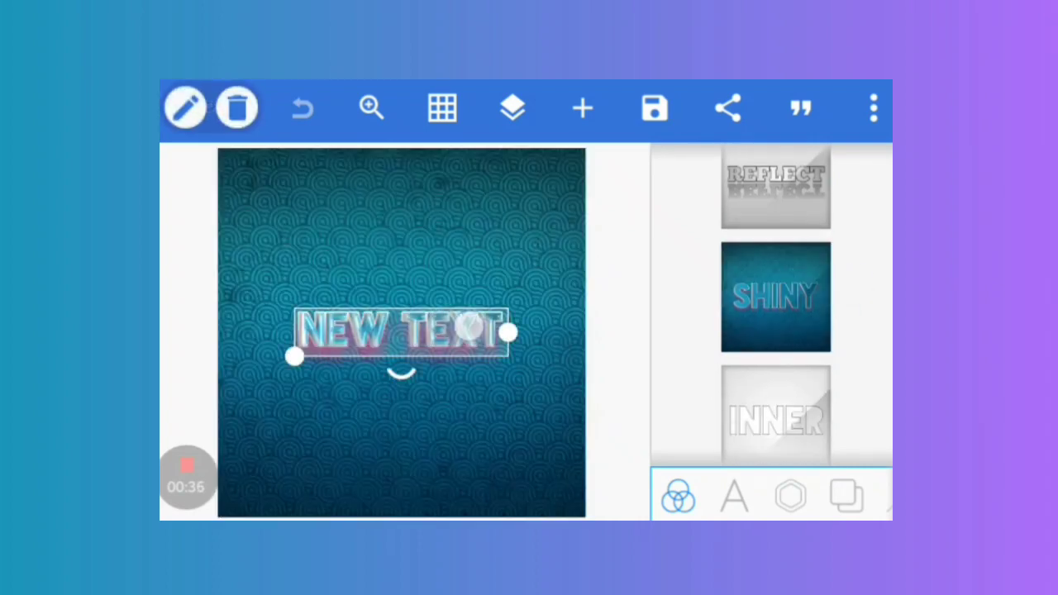
pyautogui.moveTo(467, 333); pyautogui.dragTo(479, 395)
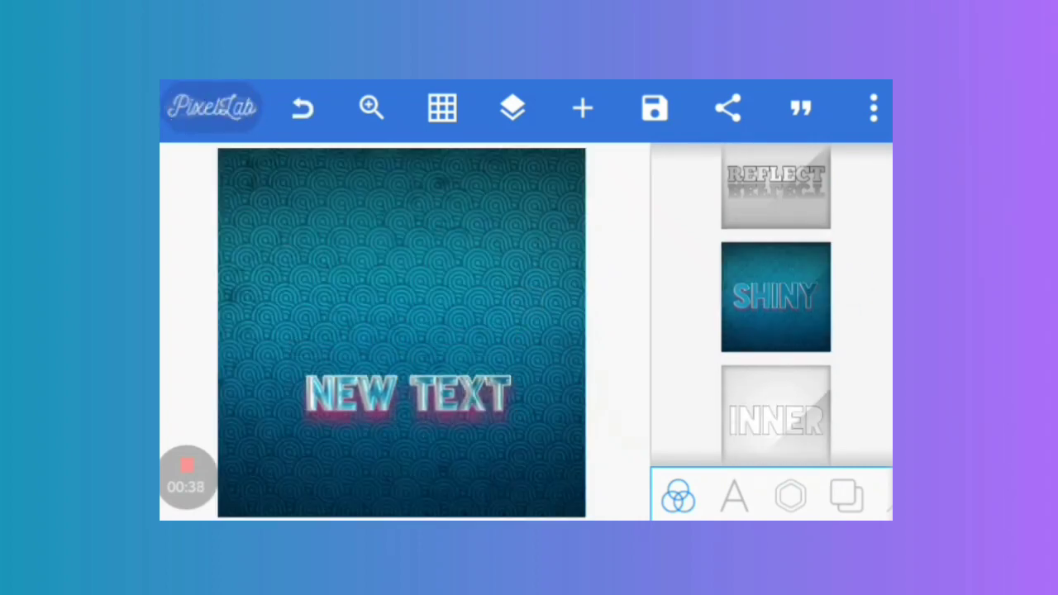
# Resize the NEW TEXT title, enlarging it and then shrinking it to fit fully
pyautogui.click(491, 376)
pyautogui.scroll(-1, 847, 314)
pyautogui.scroll(-3, 847, 295)
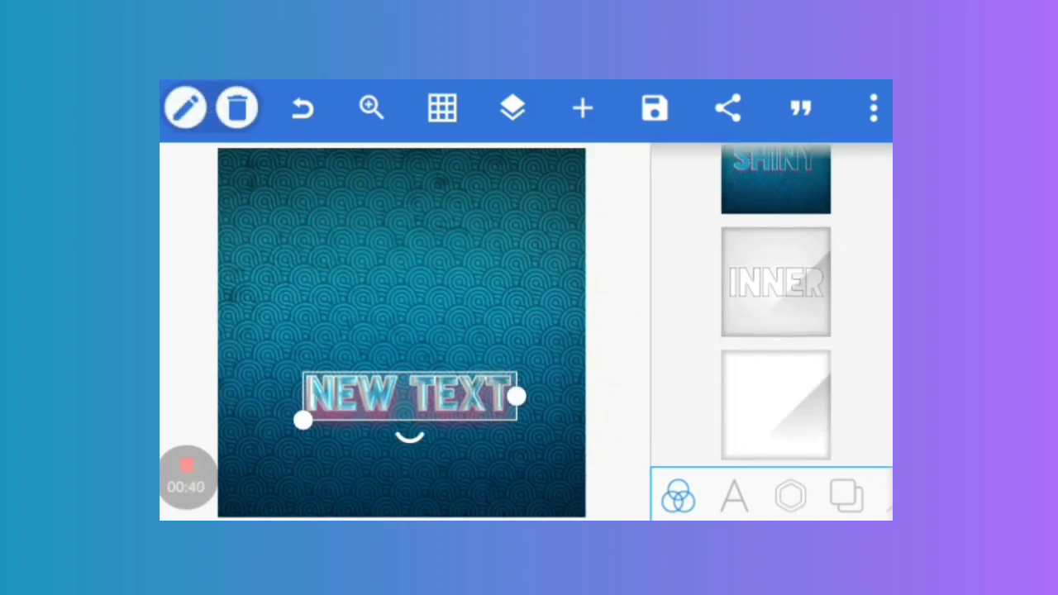
pyautogui.moveTo(304, 421); pyautogui.dragTo(234, 420)
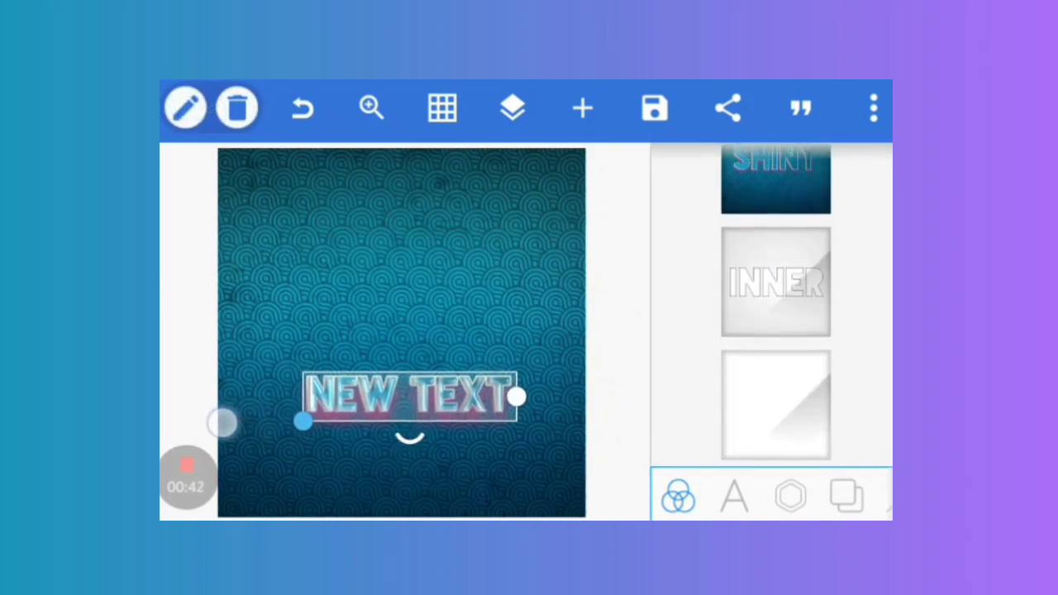
pyautogui.moveTo(410, 395); pyautogui.dragTo(446, 323)
pyautogui.moveTo(303, 421); pyautogui.dragTo(256, 443)
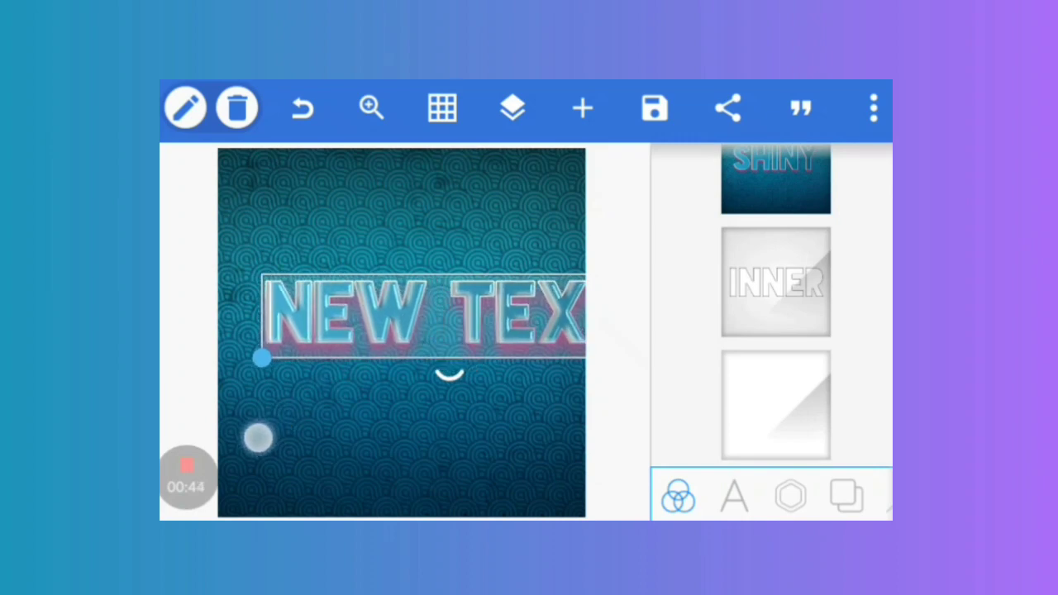
pyautogui.moveTo(446, 322); pyautogui.dragTo(467, 355)
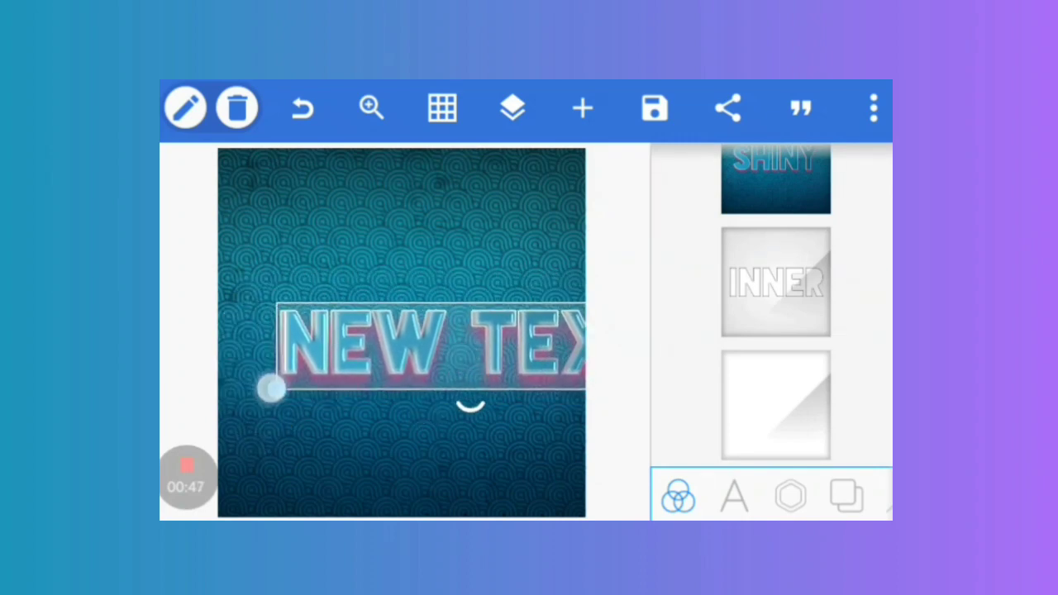
pyautogui.moveTo(276, 388)
pyautogui.mouseDown()
pyautogui.moveTo(405, 364)
pyautogui.moveTo(446, 388)
pyautogui.mouseUp()
# Reselect the title and move it up toward the canvas centre
pyautogui.click(507, 319)
pyautogui.click(447, 387)
pyautogui.moveTo(507, 355)
pyautogui.mouseDown()
pyautogui.moveTo(526, 287)
pyautogui.moveTo(545, 347)
pyautogui.mouseUp()
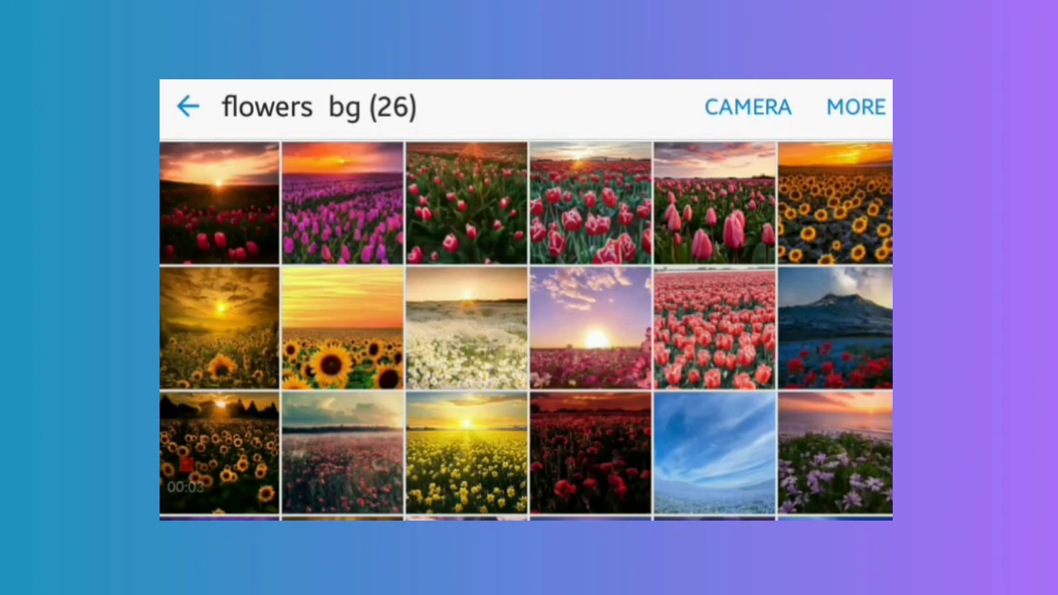
pyautogui.scroll(-5, 525, 331)
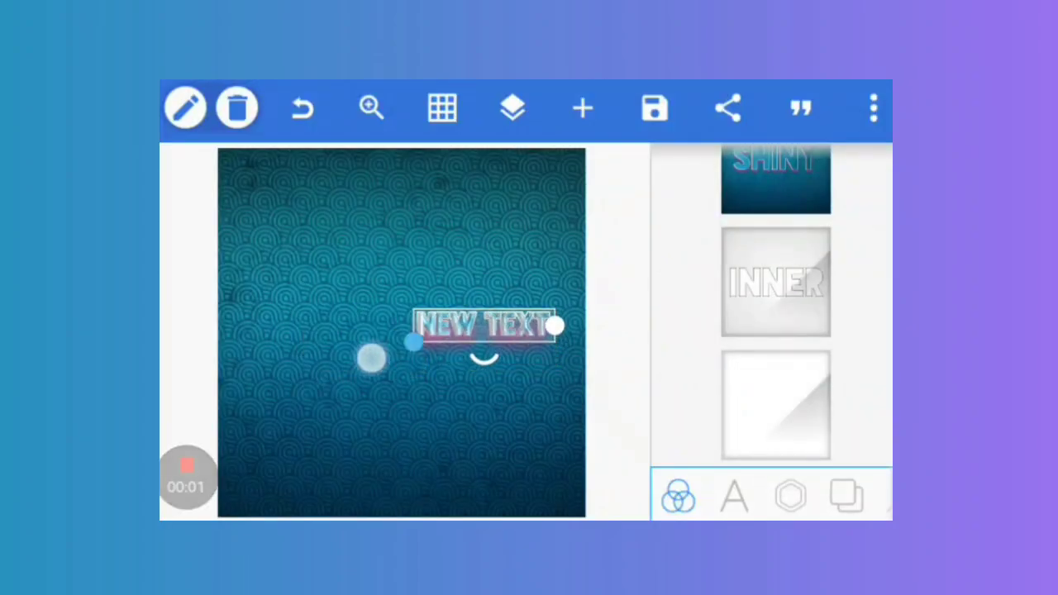
# Enlarge NEW TEXT, tilt it slightly, and open the layers list
pyautogui.moveTo(371, 358); pyautogui.dragTo(308, 354)
pyautogui.moveTo(467, 386)
pyautogui.mouseDown()
pyautogui.moveTo(356, 308)
pyautogui.moveTo(468, 413)
pyautogui.moveTo(473, 394)
pyautogui.moveTo(289, 357)
pyautogui.moveTo(330, 376)
pyautogui.moveTo(347, 326)
pyautogui.moveTo(504, 396)
pyautogui.moveTo(547, 353)
pyautogui.moveTo(438, 438)
pyautogui.moveTo(424, 430)
pyautogui.mouseUp()
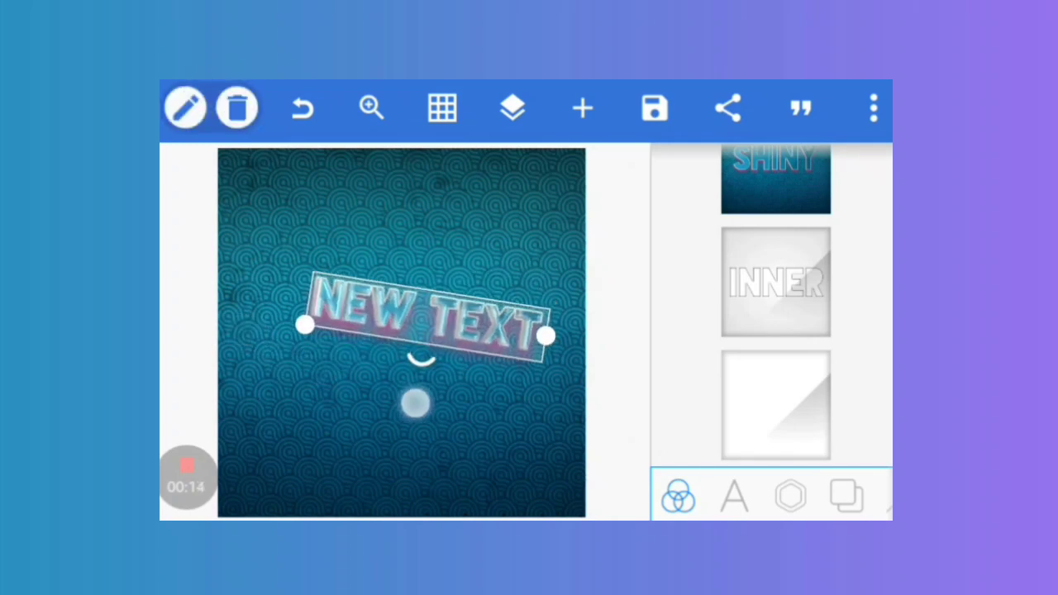
pyautogui.click(513, 109)
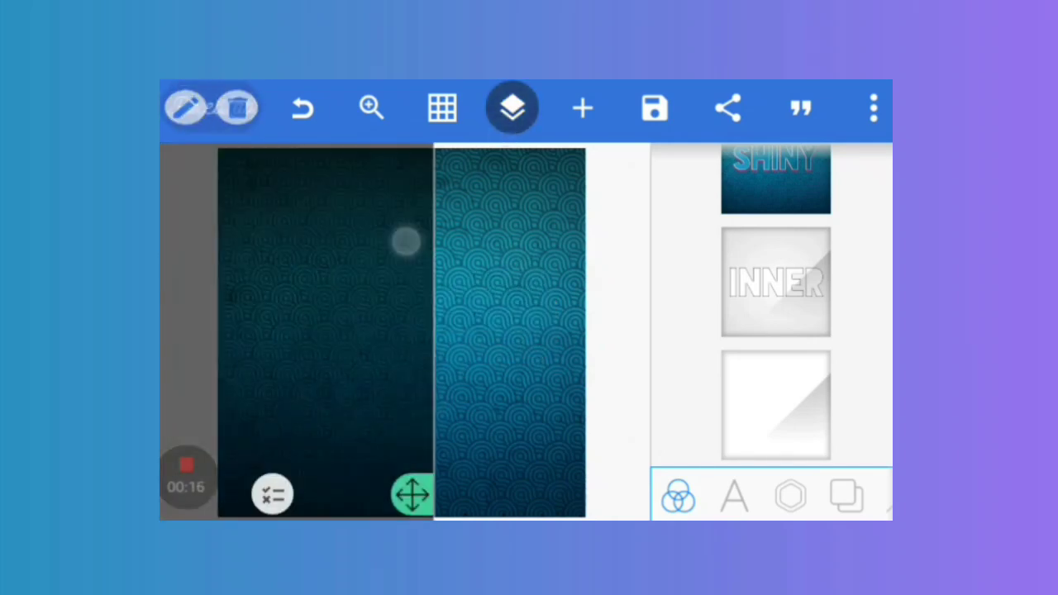